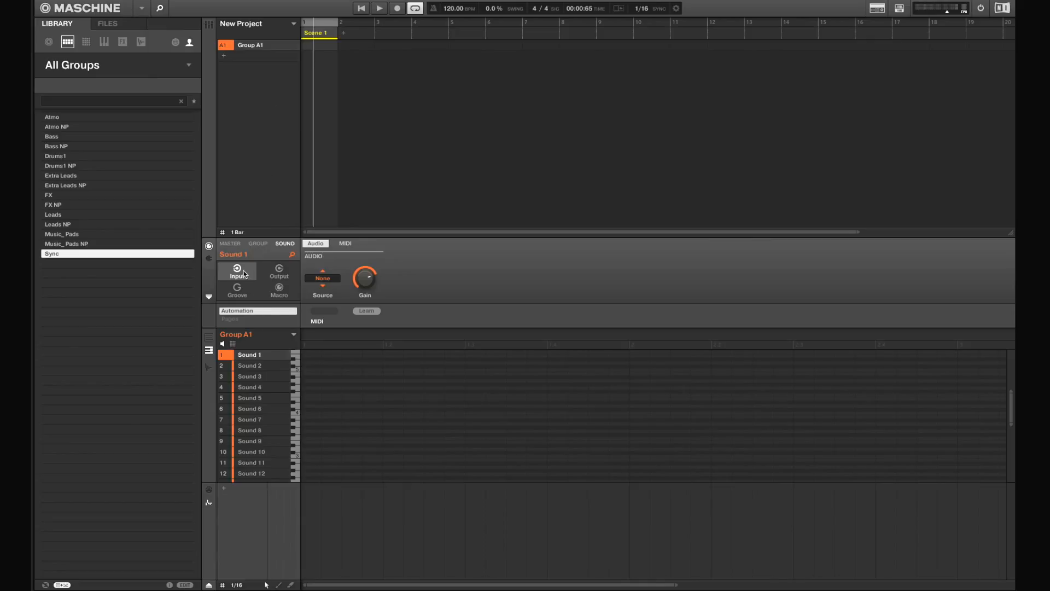
Load the Native Instruments Massive plug-in into Sound 1 and open its editor window.
left_click(209, 258)
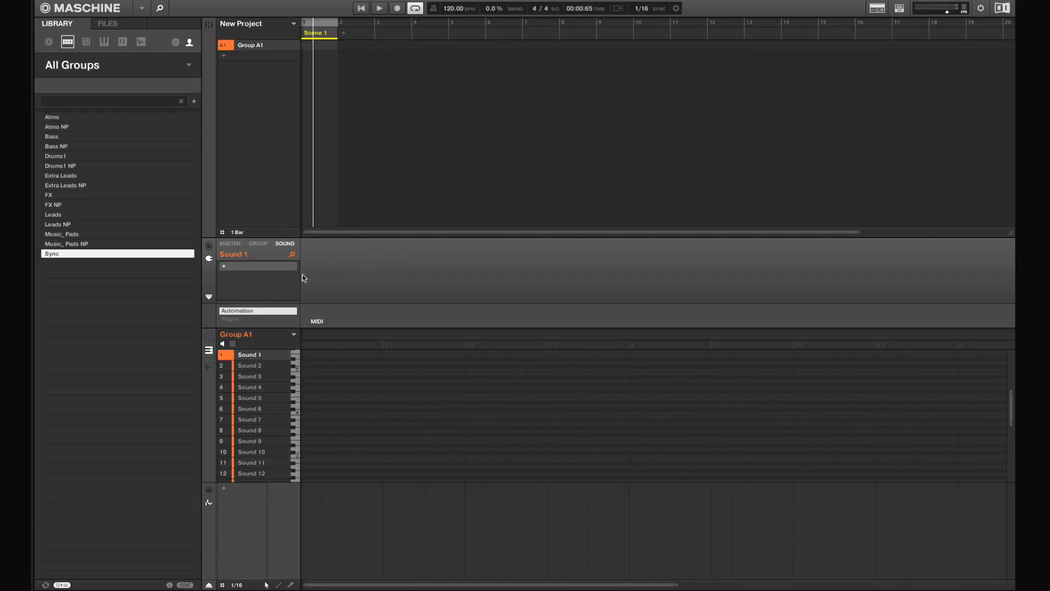
left_click(223, 268)
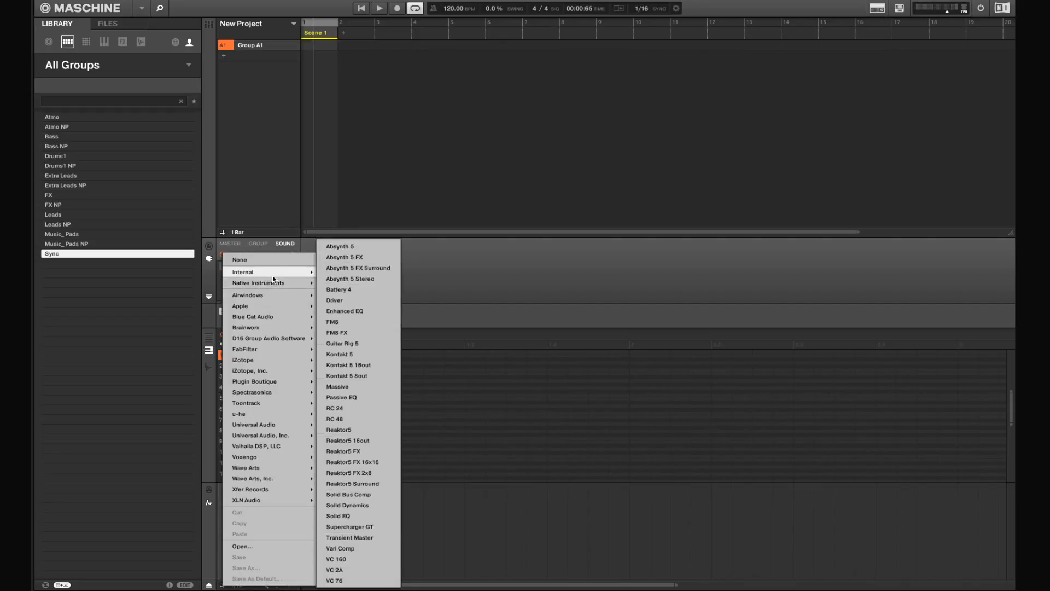
mouse_move(272, 282)
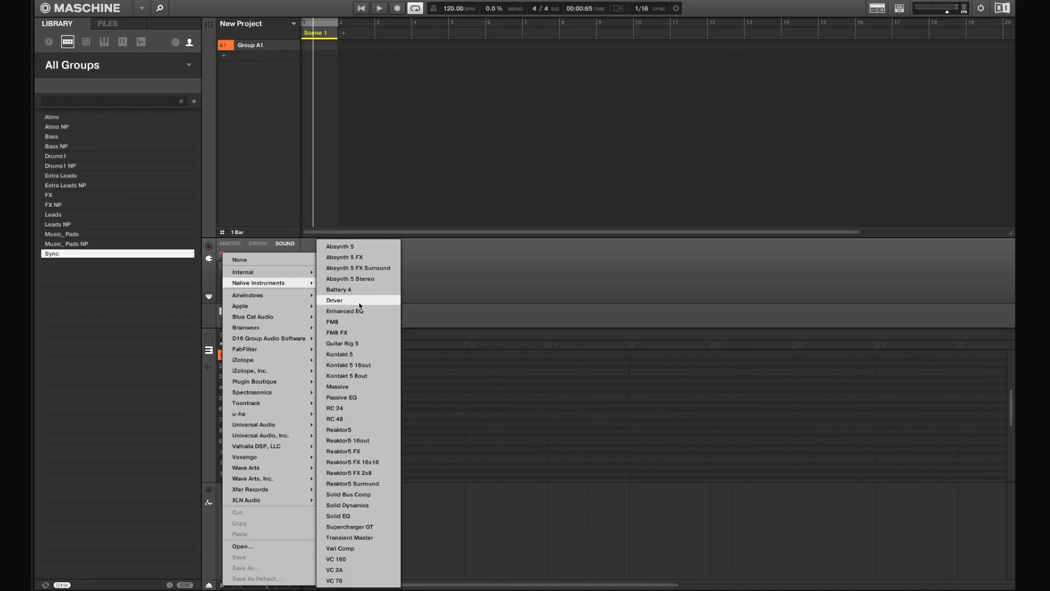
left_click(360, 388)
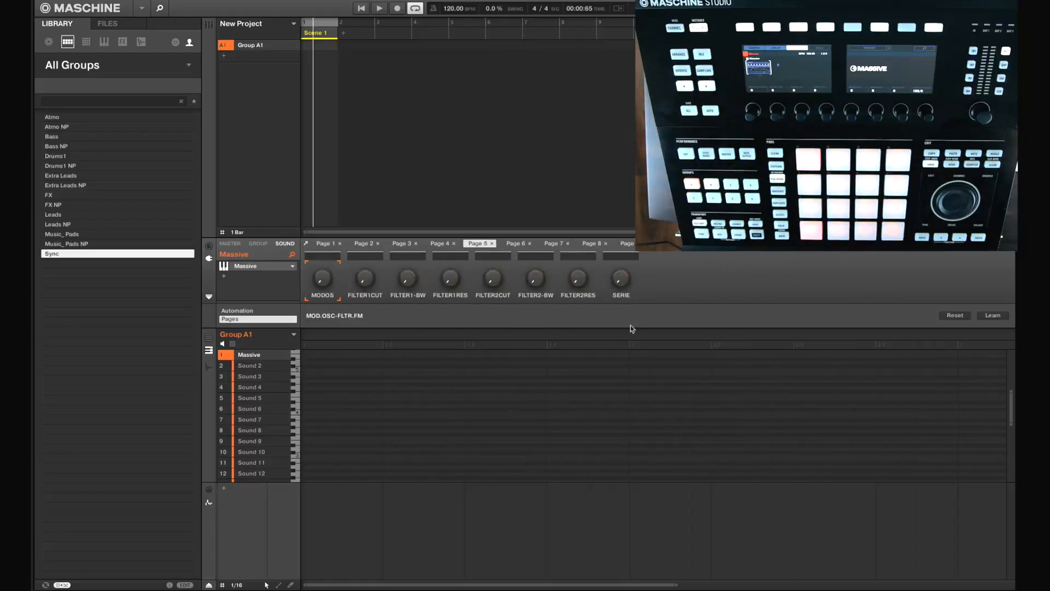
left_click(253, 267)
left_click_drag(314, 5, 578, 46)
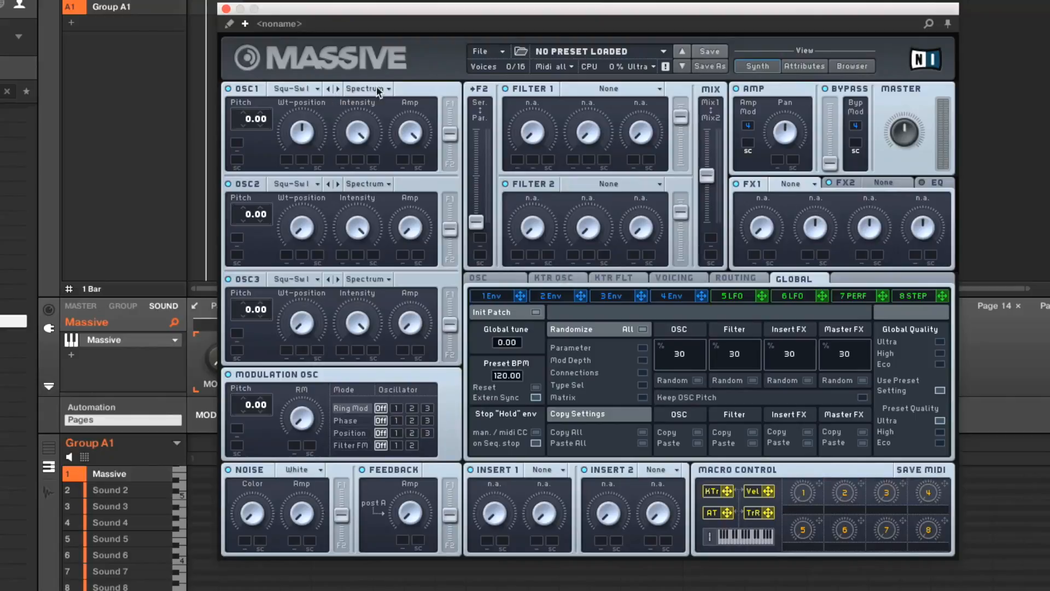
Set OSC1 to the Sin-Square wavetable and Filter 1 to Lowpass 4 with the cutoff raised past halfway.
left_click(289, 89)
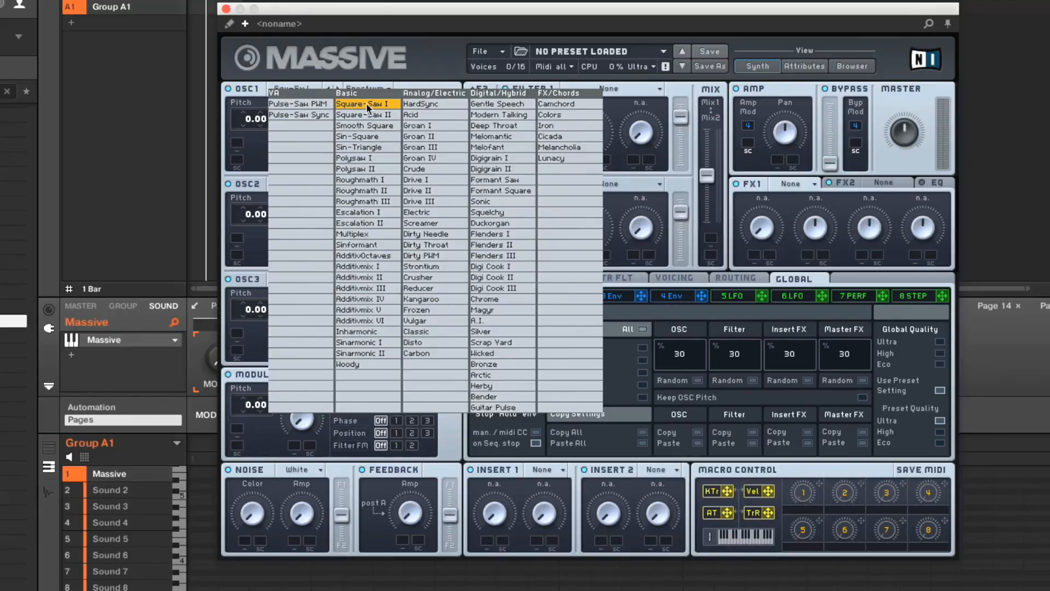
left_click(379, 136)
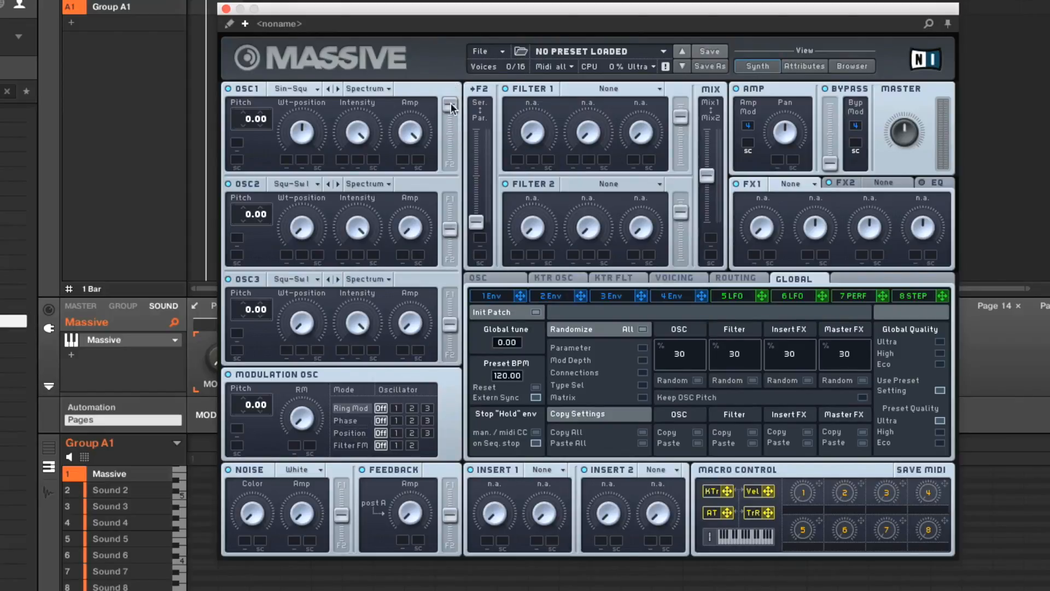
left_click(606, 89)
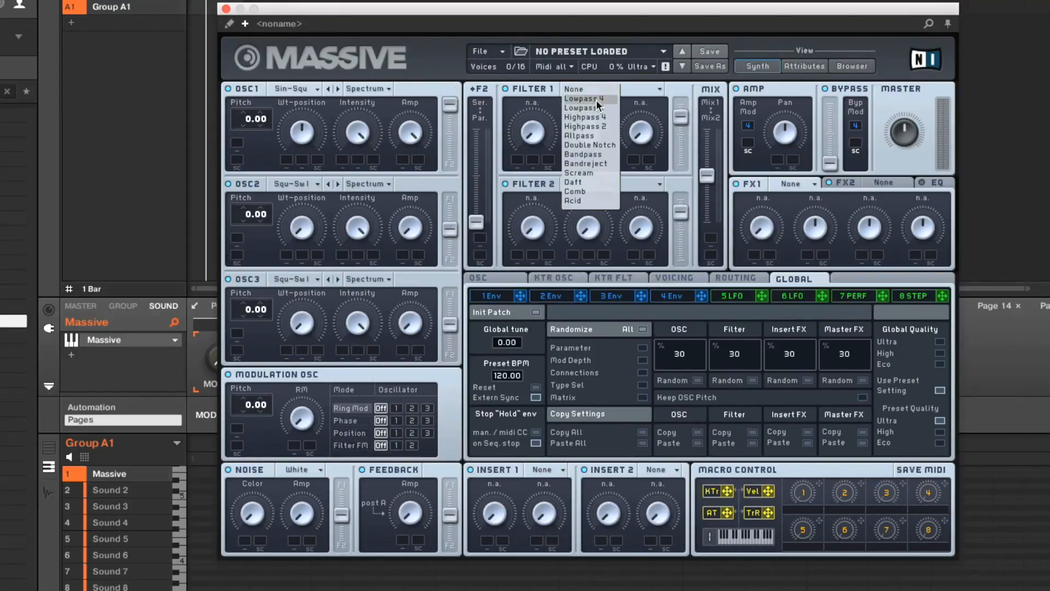
left_click(596, 100)
left_click_drag(529, 136, 548, 61)
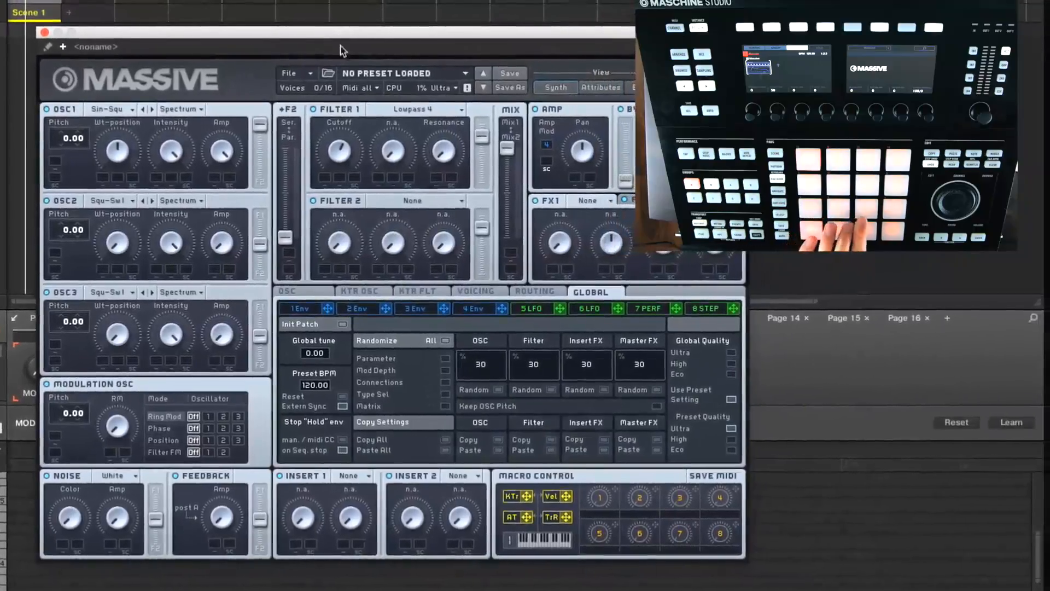
Lower OSC1's wavetable position and set OSC2 to the Sin-Square wavetable.
left_click_drag(338, 34, 338, 77)
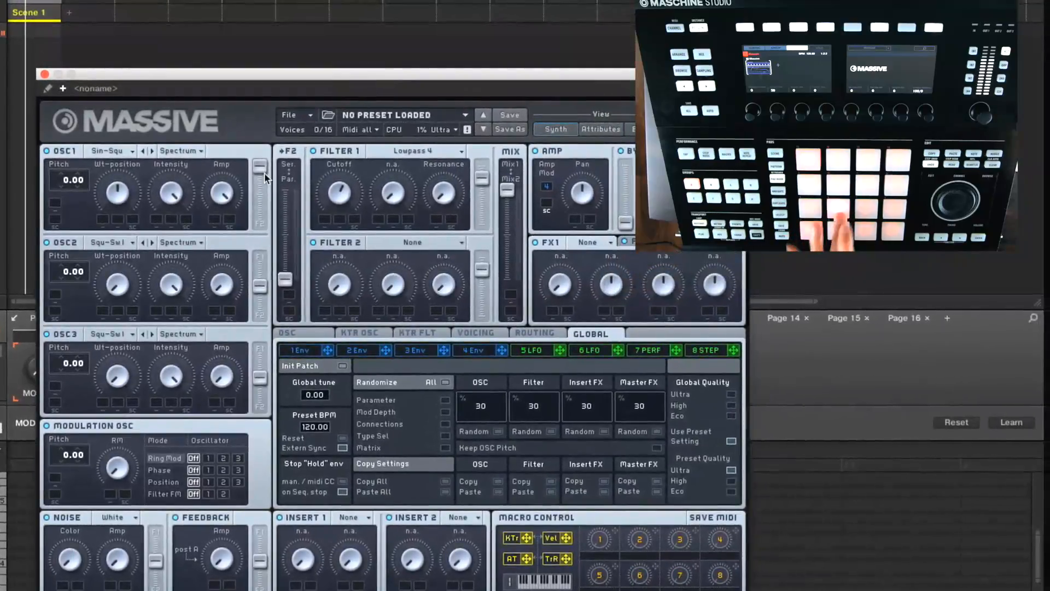
left_click_drag(114, 192, 120, 214)
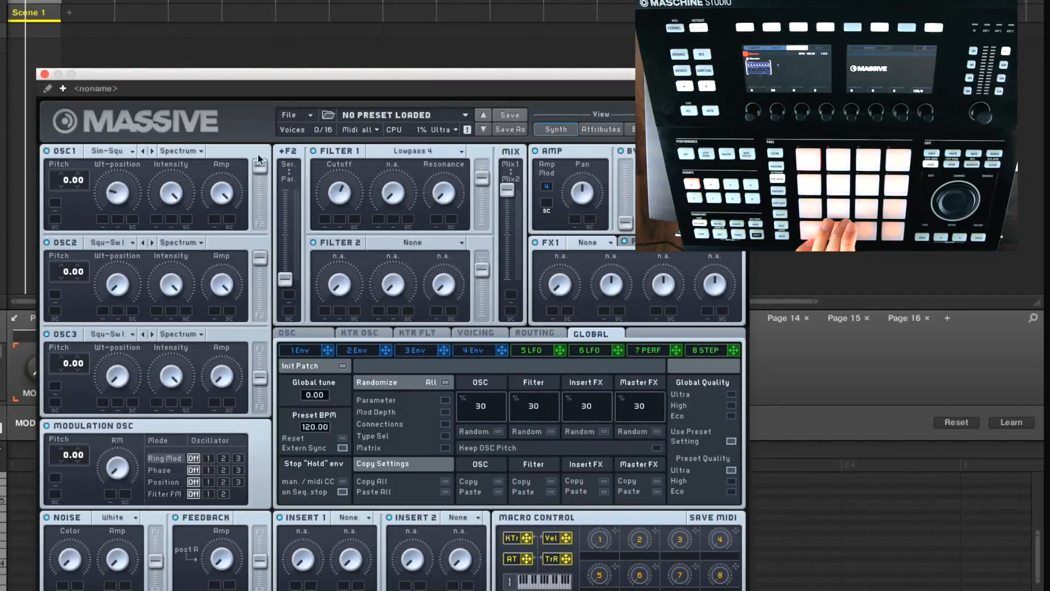
left_click(115, 244)
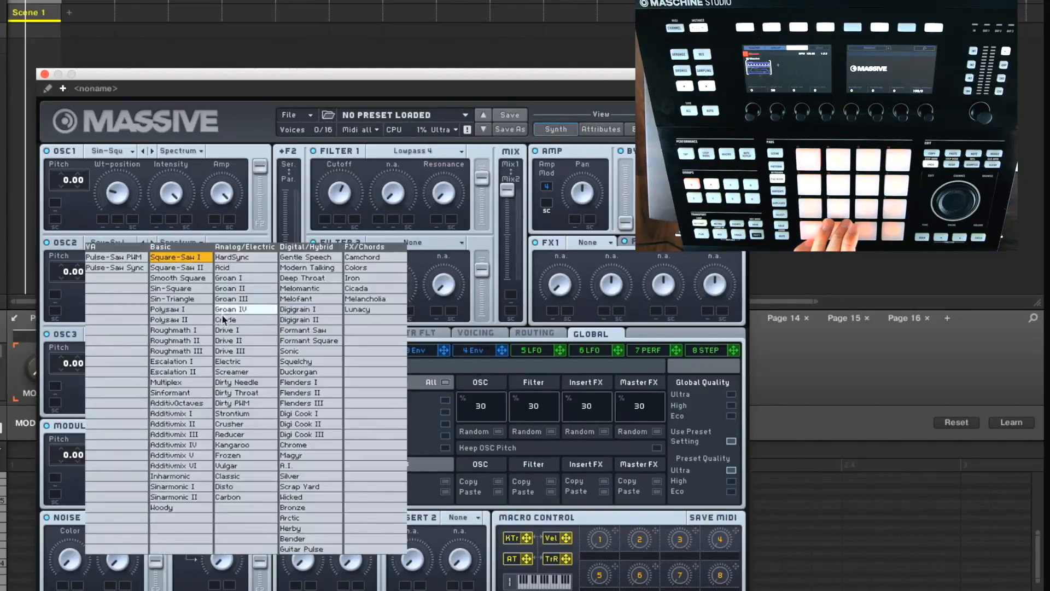
left_click(181, 289)
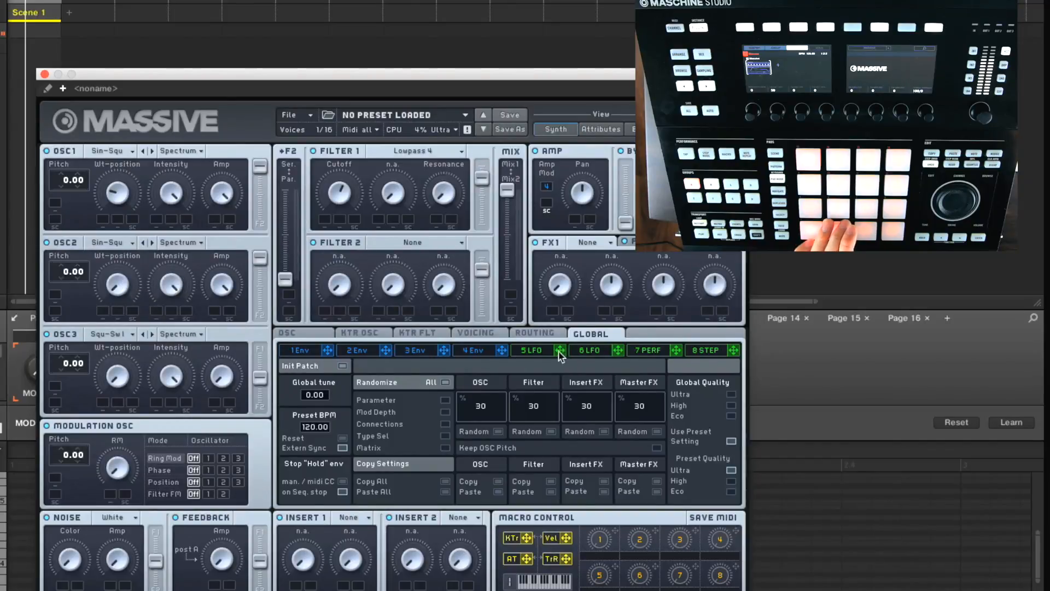
Modulate OSC2's slightly raised wavetable position upward with LFO 5 and turn on tempo sync for that LFO.
mouse_move(559, 351)
left_mouse_down()
mouse_move(230, 284)
mouse_move(101, 312)
left_mouse_up()
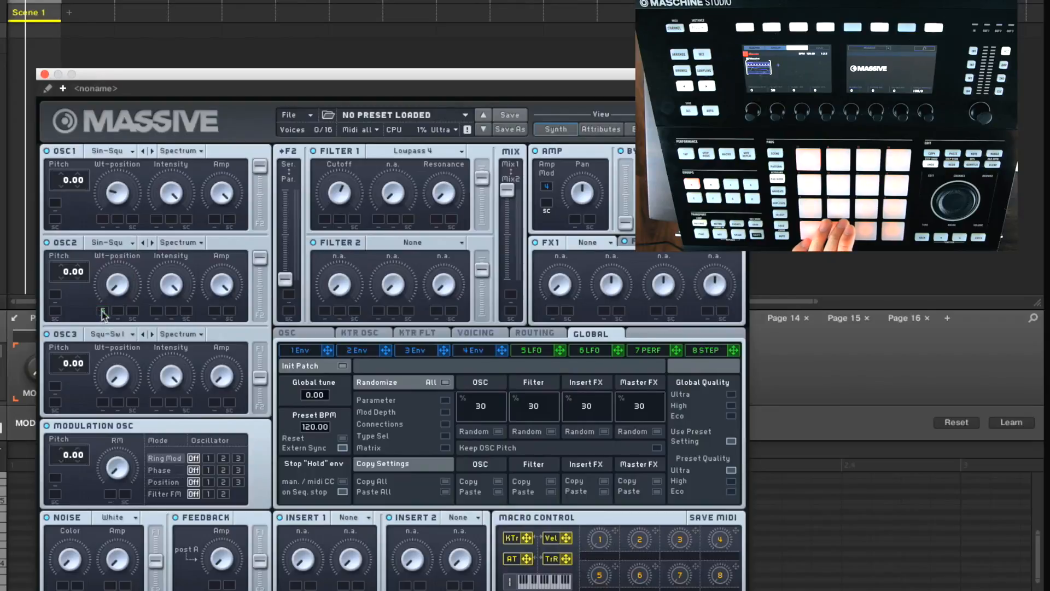
left_click_drag(114, 276, 115, 261)
left_click_drag(102, 310, 102, 288)
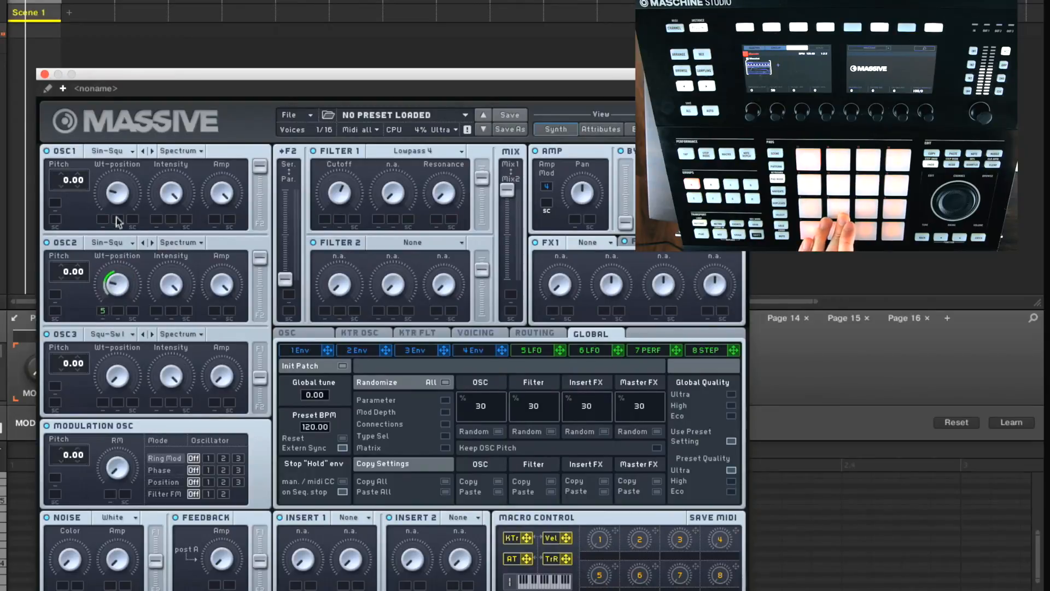
left_click(544, 350)
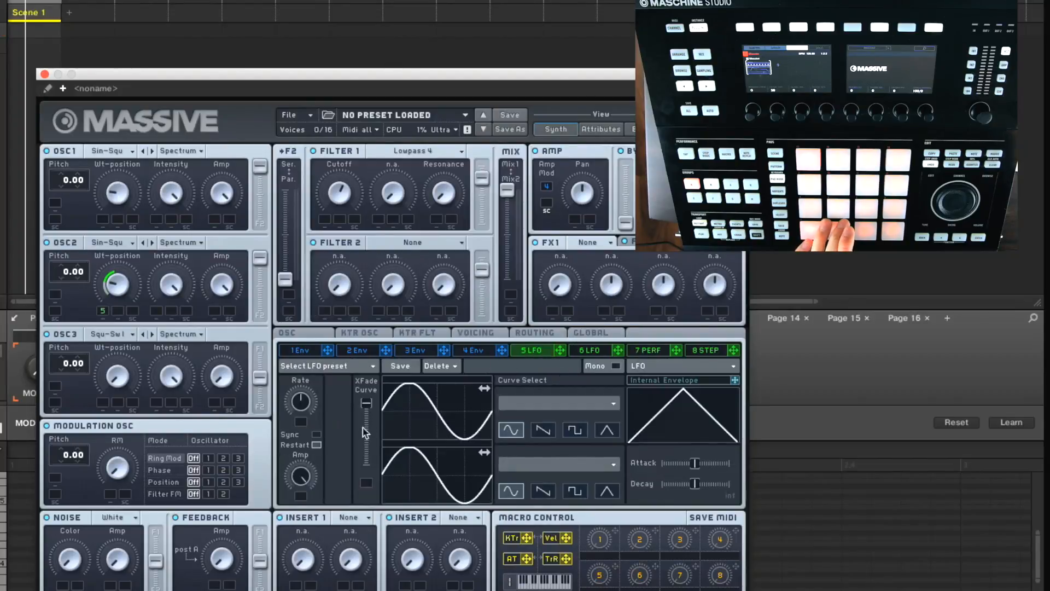
left_click(316, 434)
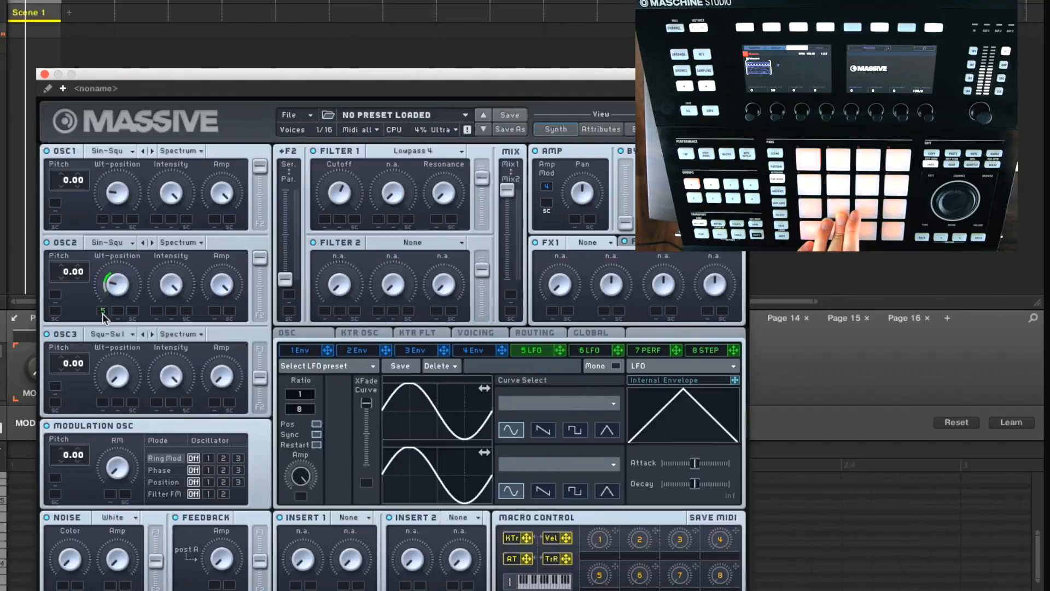
Detune OSC1 to 0.11 and OSC2 to -0.15, and modulate Filter 1's cutoff with LFO 5.
left_click_drag(78, 185, 89, 186)
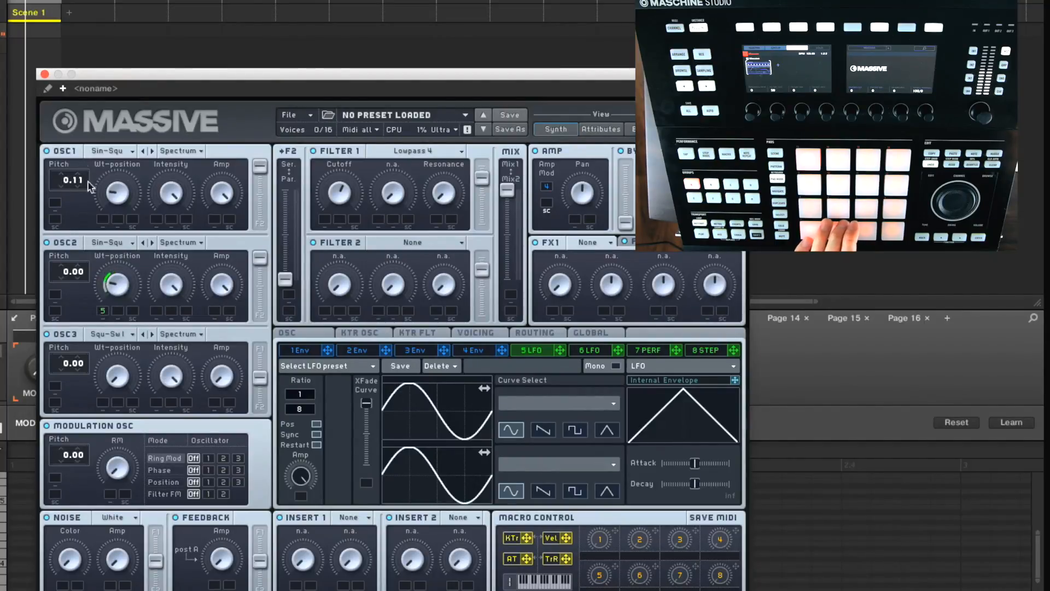
left_click_drag(81, 271, 82, 292)
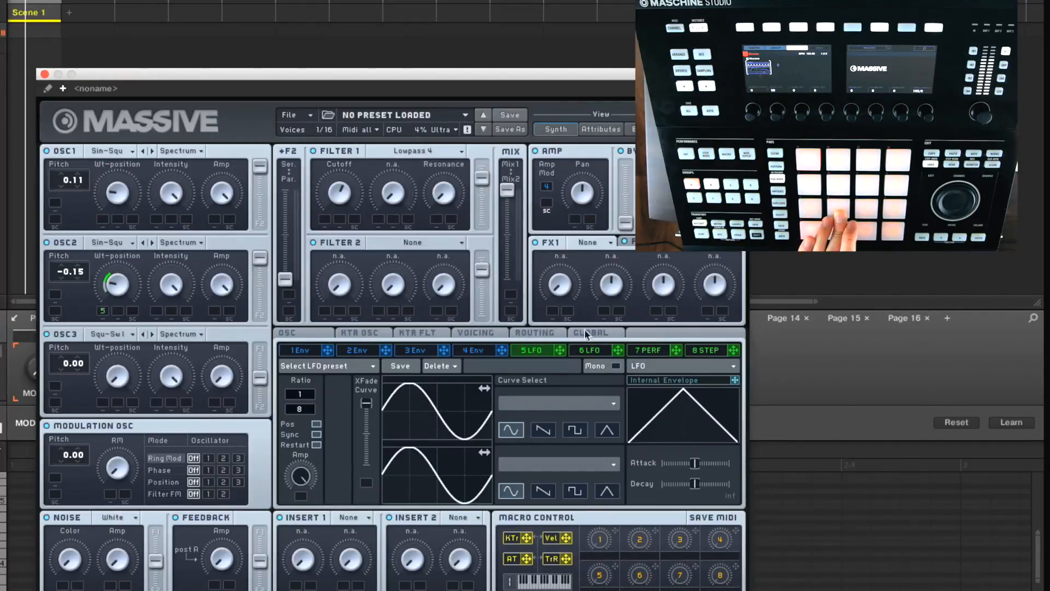
left_click_drag(557, 349, 316, 196)
left_click_drag(324, 222, 338, 194)
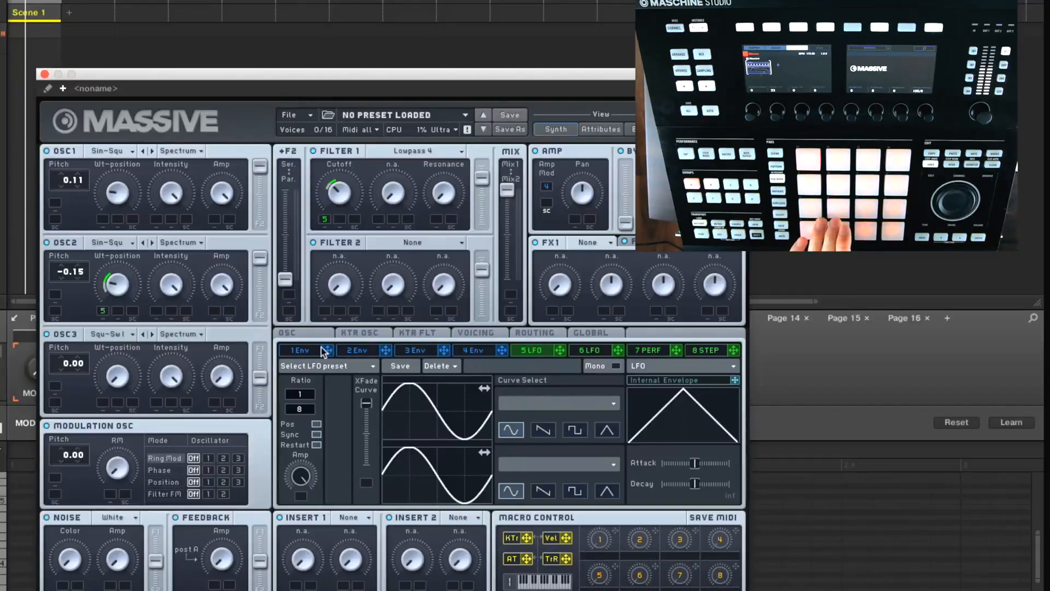
Reshape envelope 4 with a full decay level and a shorter attack.
left_click(301, 350)
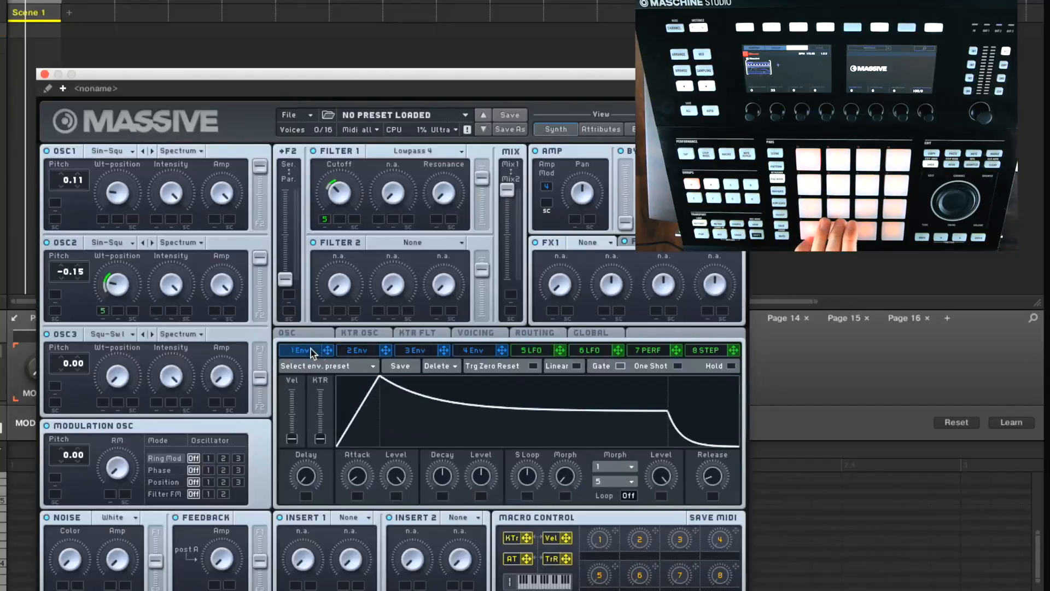
left_click(469, 351)
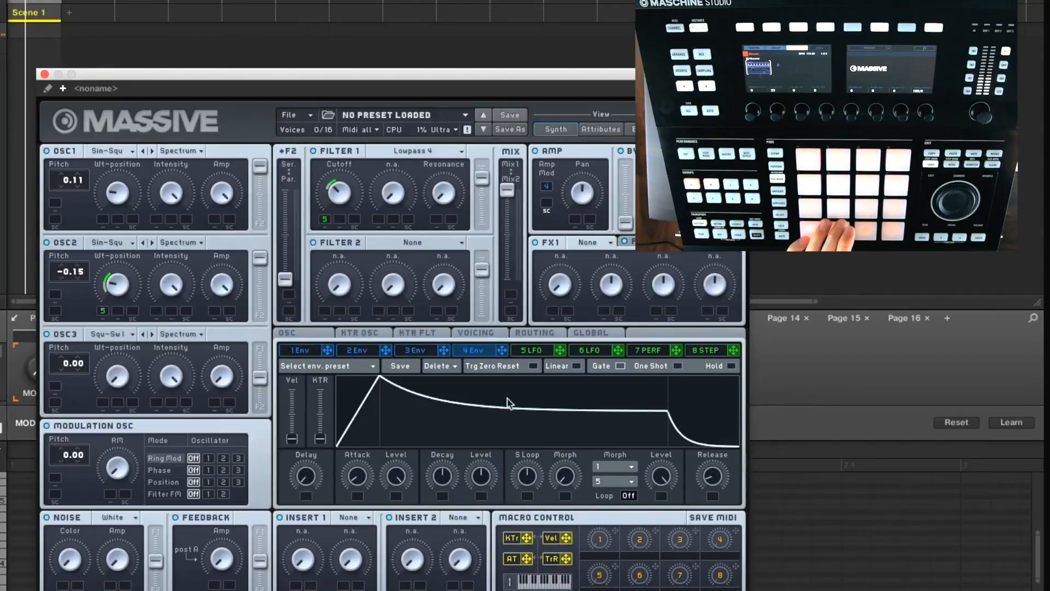
left_click_drag(521, 398, 512, 355)
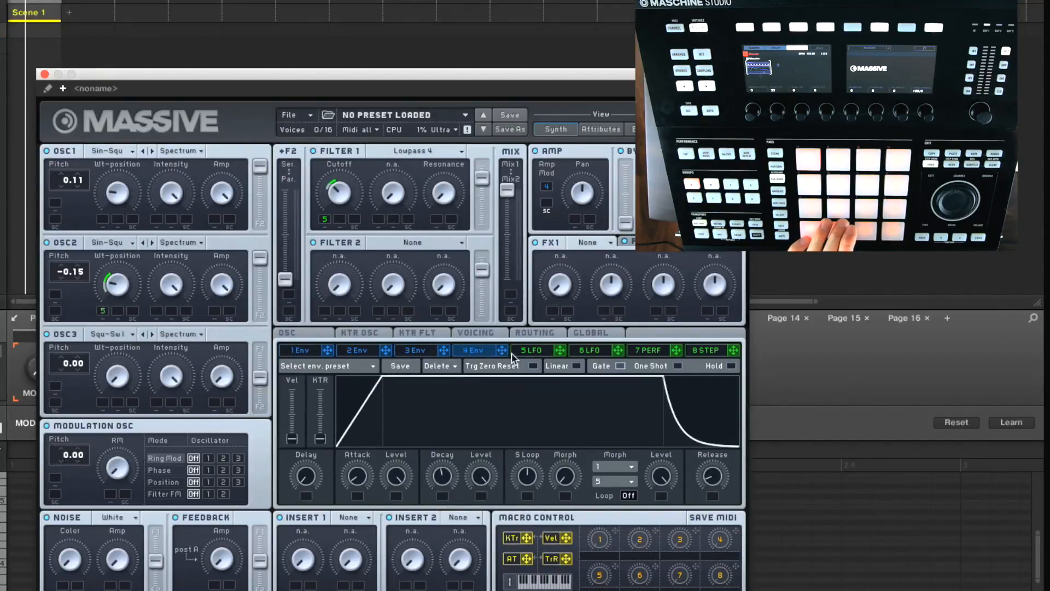
left_click_drag(356, 475, 356, 482)
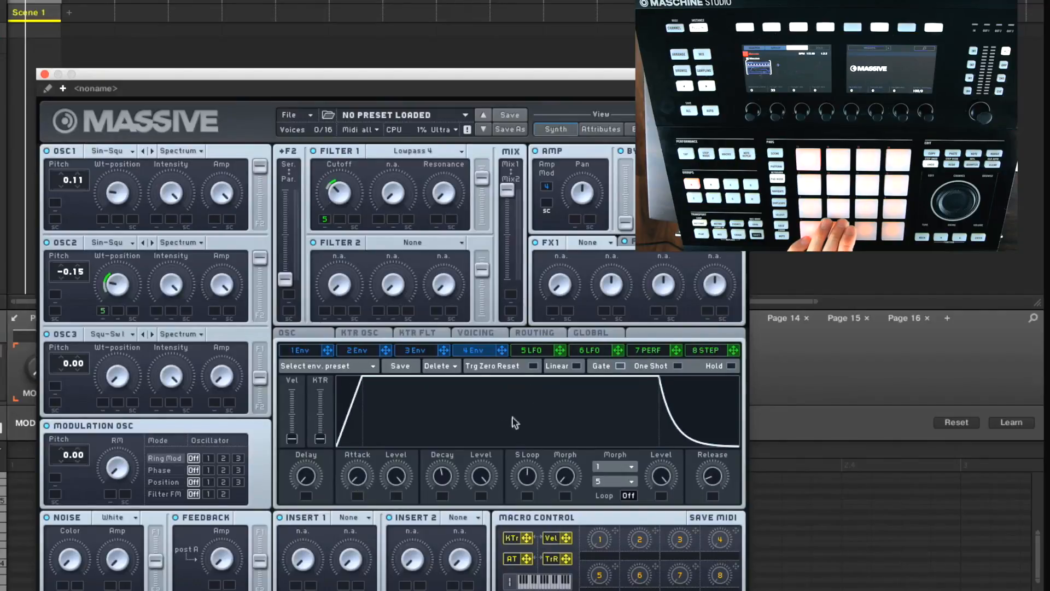
left_click_drag(440, 479, 409, 350)
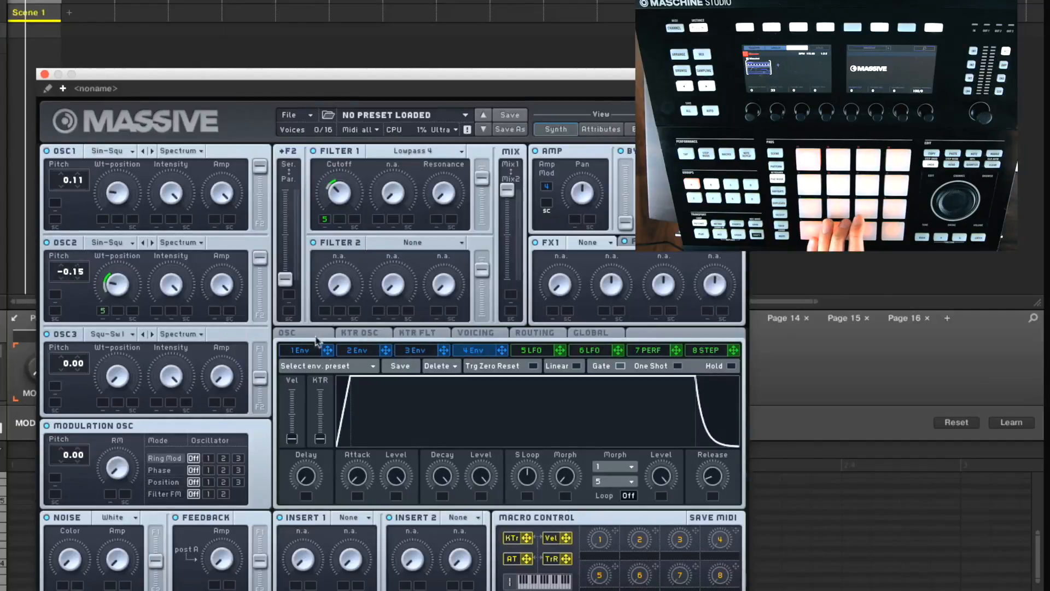
Enable Restart via Gate for the oscillator phases, with Osc1's phase at 0.
left_click(354, 333)
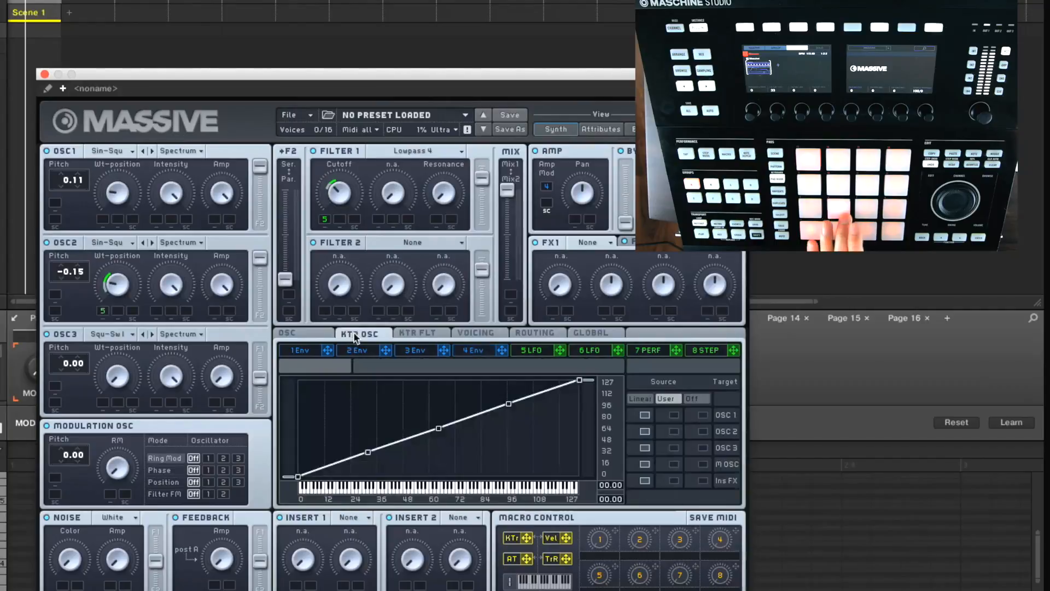
left_click(313, 335)
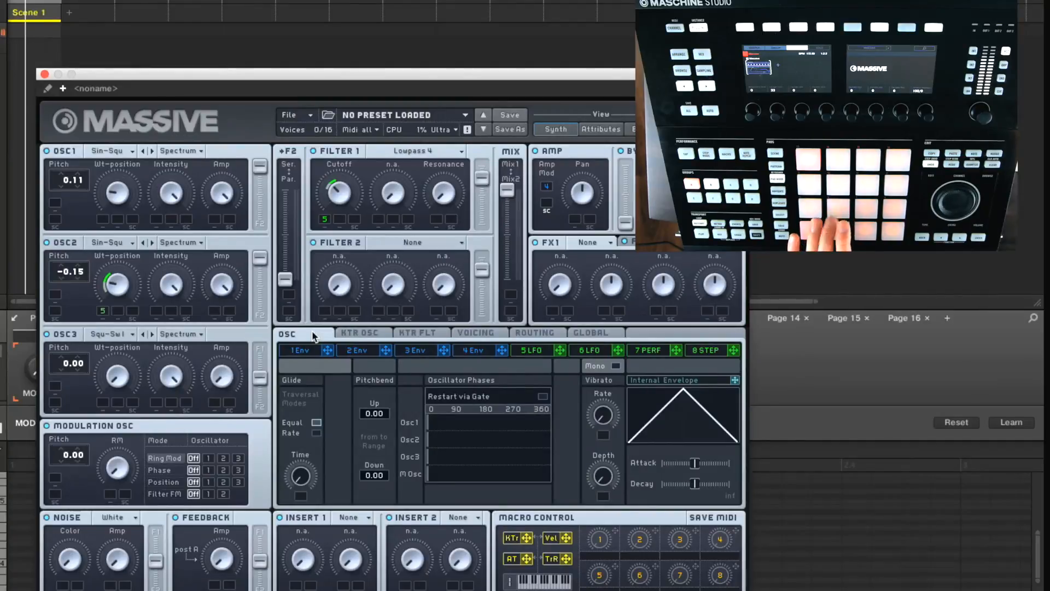
left_click(542, 397)
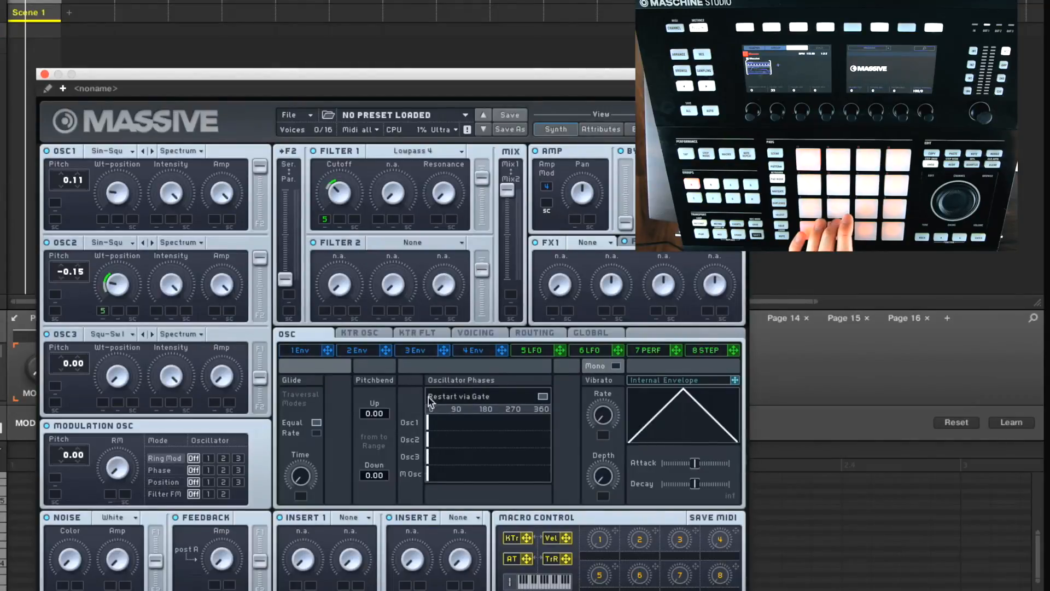
left_click_drag(478, 421, 429, 429)
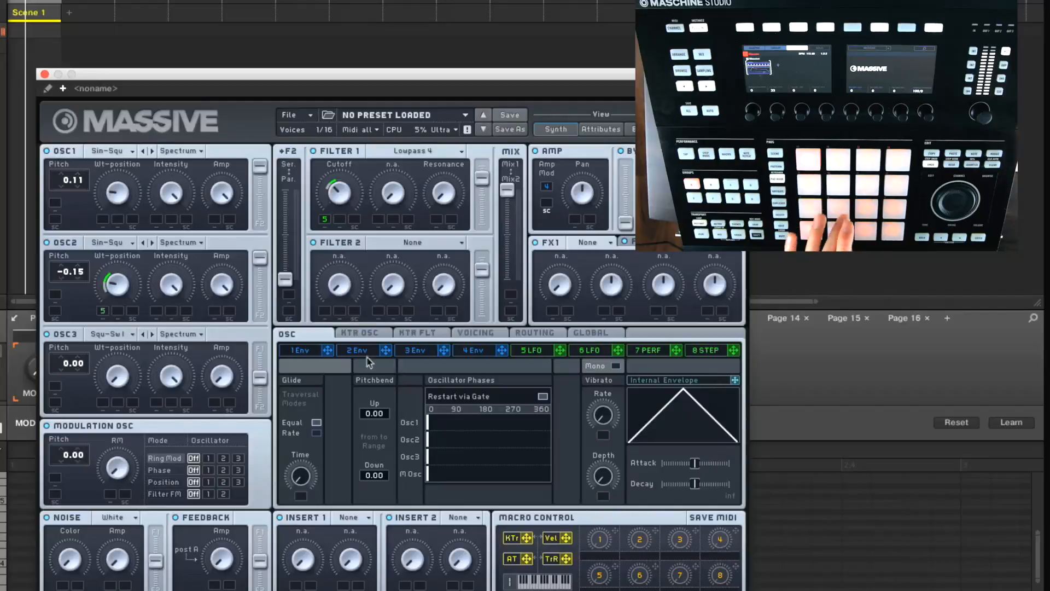
Modulate the pitch of OSC1 and OSC2 with envelope 1, each by 12.00 semitones.
left_click(308, 351)
left_click_drag(327, 351, 55, 203)
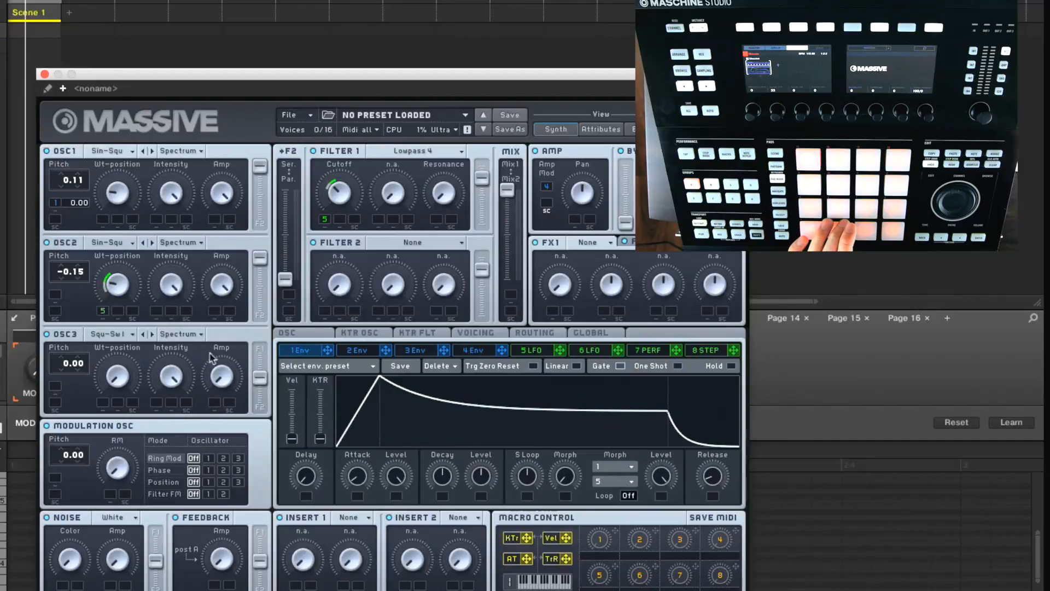
left_click_drag(330, 352, 55, 295)
left_click_drag(71, 205, 80, 182)
left_click_drag(71, 297, 80, 280)
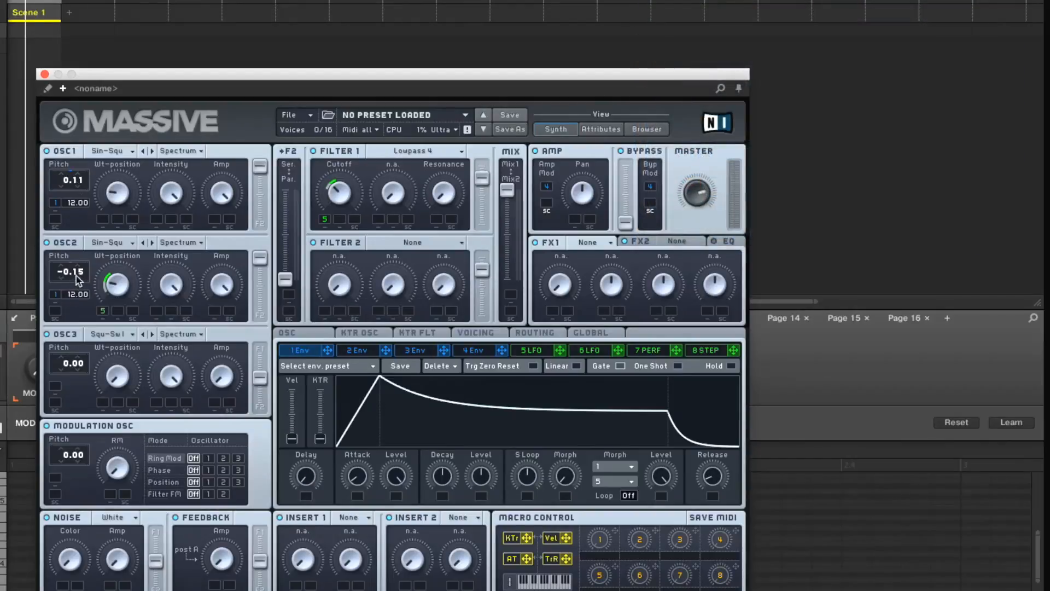
Give envelope 1 a zero decay level with shorter attack, decay and release, and use it to modulate Filter 1's cutoff upward.
left_click_drag(481, 405, 479, 448)
left_click_drag(356, 478, 363, 519)
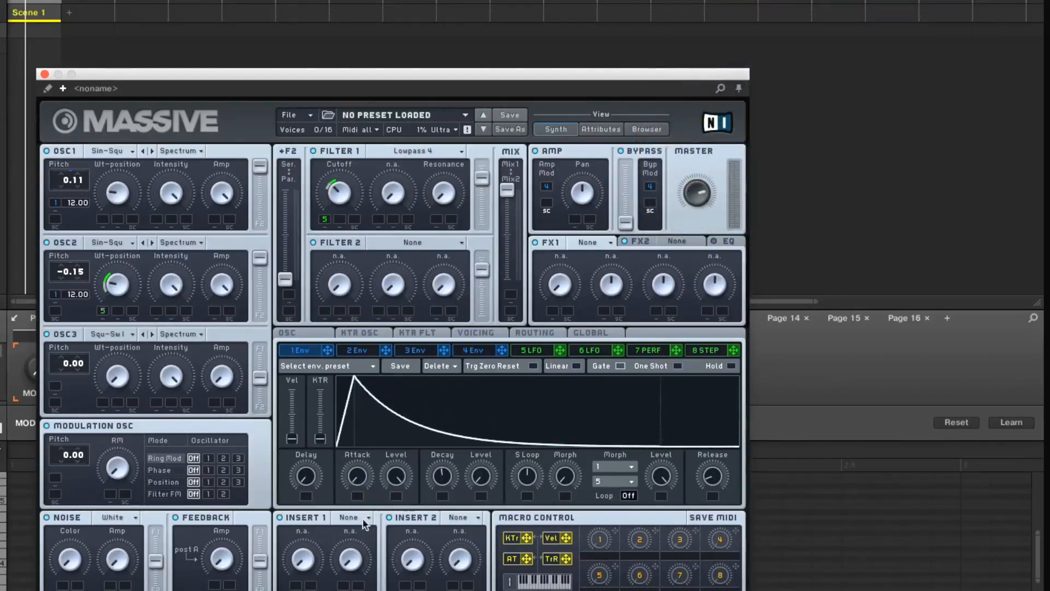
left_click_drag(429, 469, 444, 501)
left_click_drag(712, 477, 695, 489)
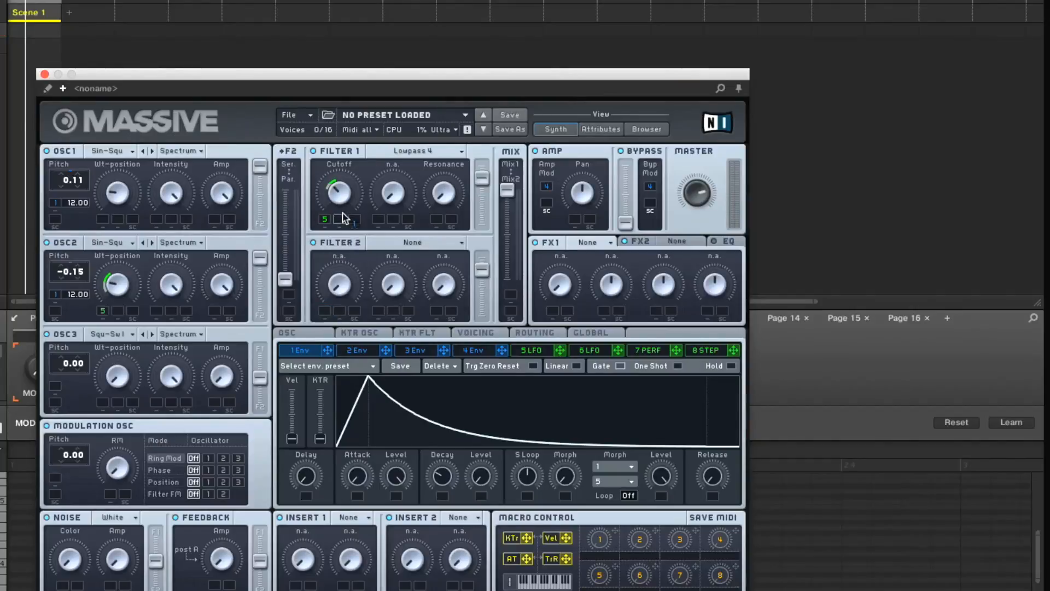
left_click_drag(342, 219, 344, 182)
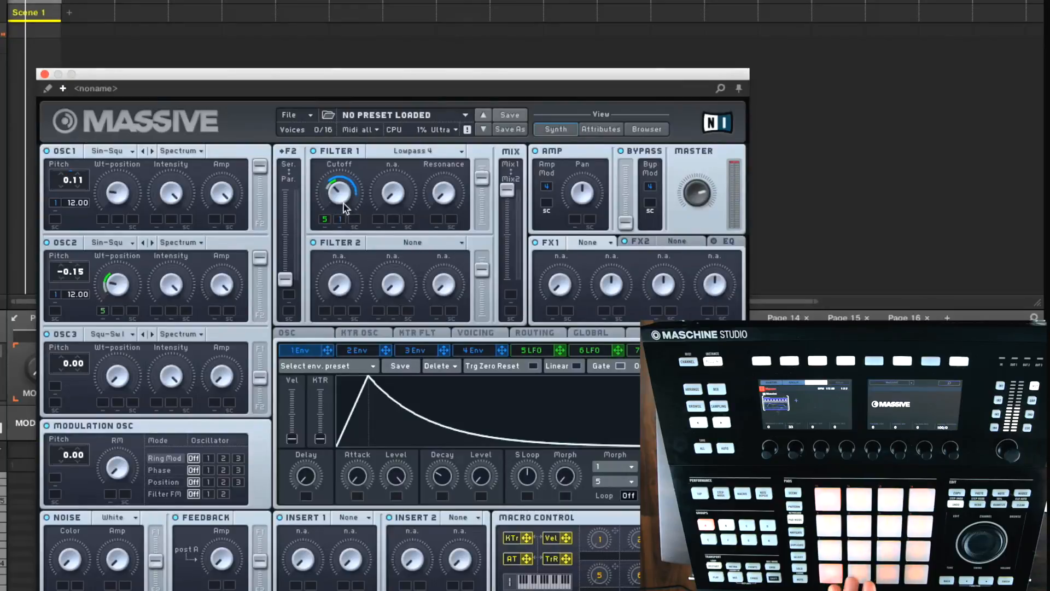
left_click_drag(339, 217, 339, 222)
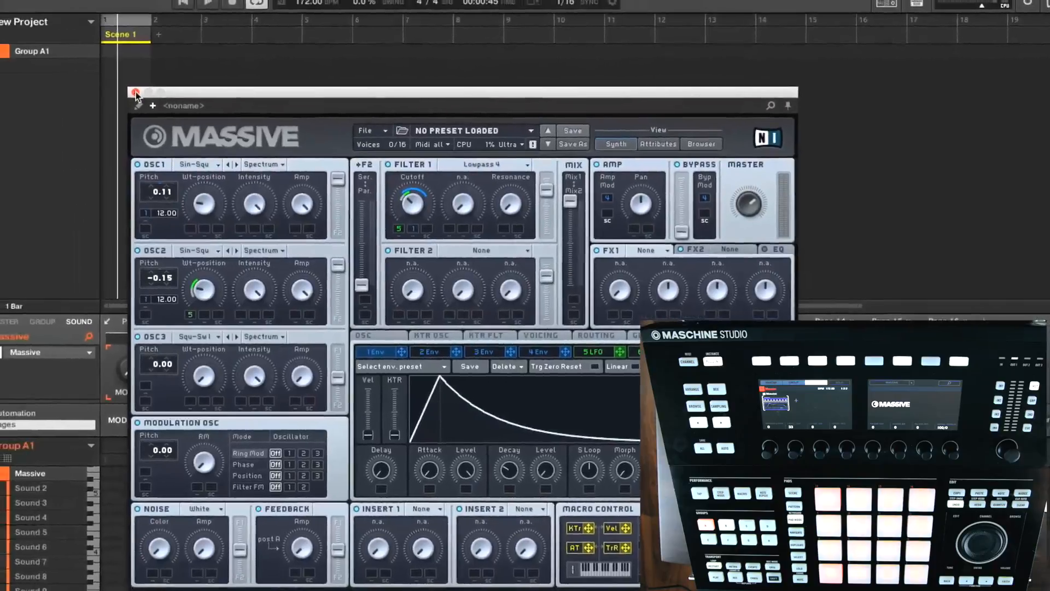
Close the floating Massive window and add the internal Limiter effect after Massive in the sound's plug-in chain.
left_click(102, 89)
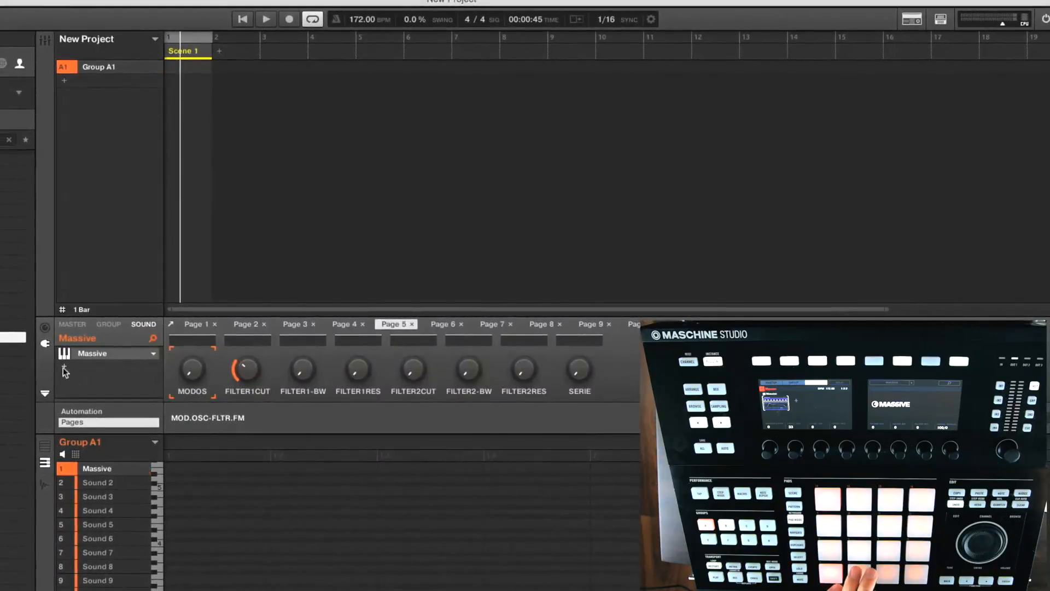
left_click(64, 366)
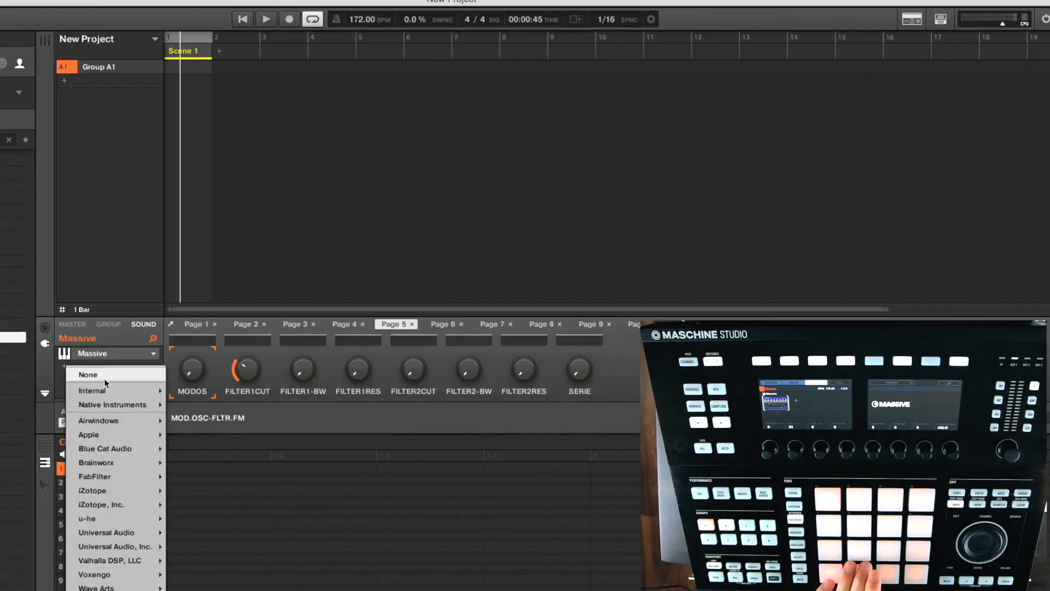
mouse_move(118, 391)
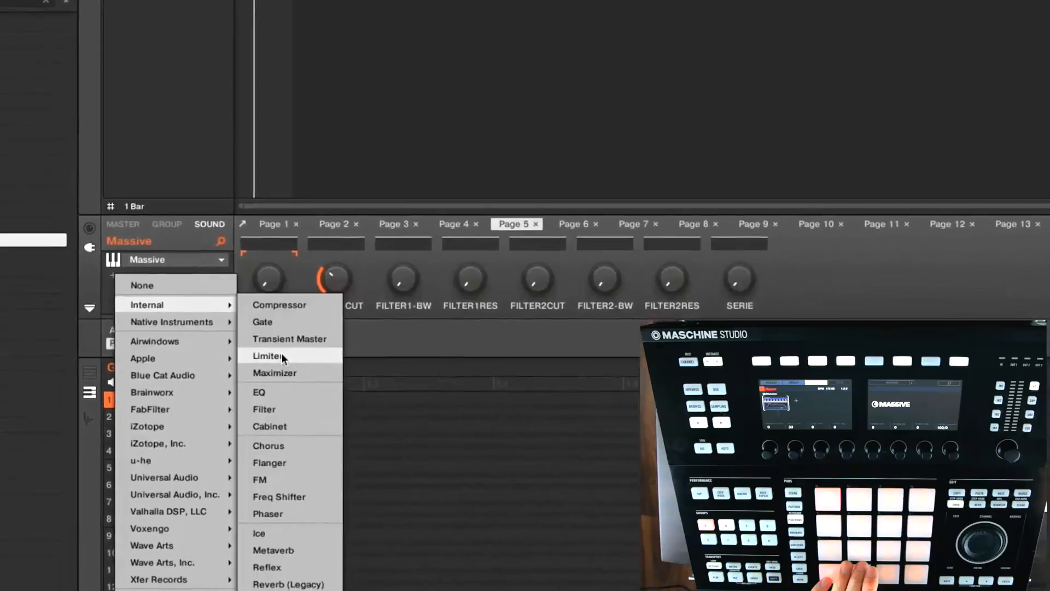
left_click(100, 270)
left_click(106, 267)
mouse_move(164, 315)
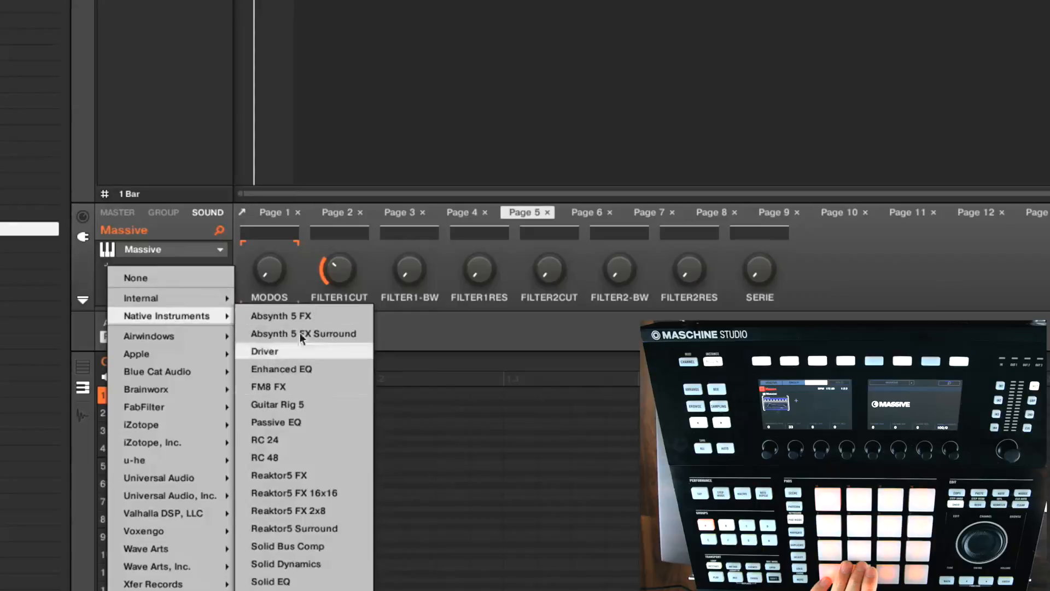
mouse_move(186, 299)
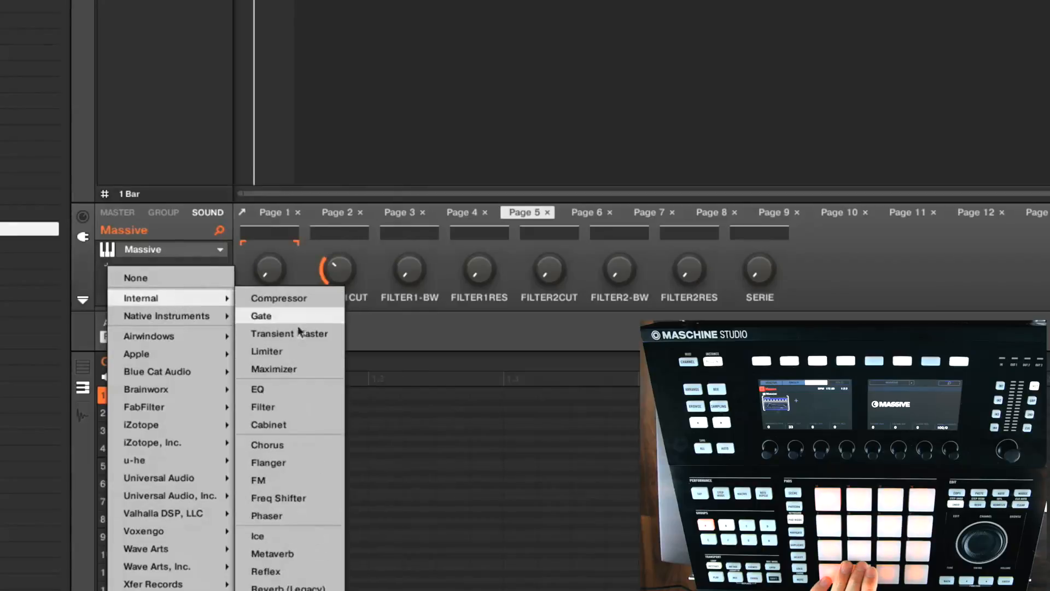
left_click(286, 348)
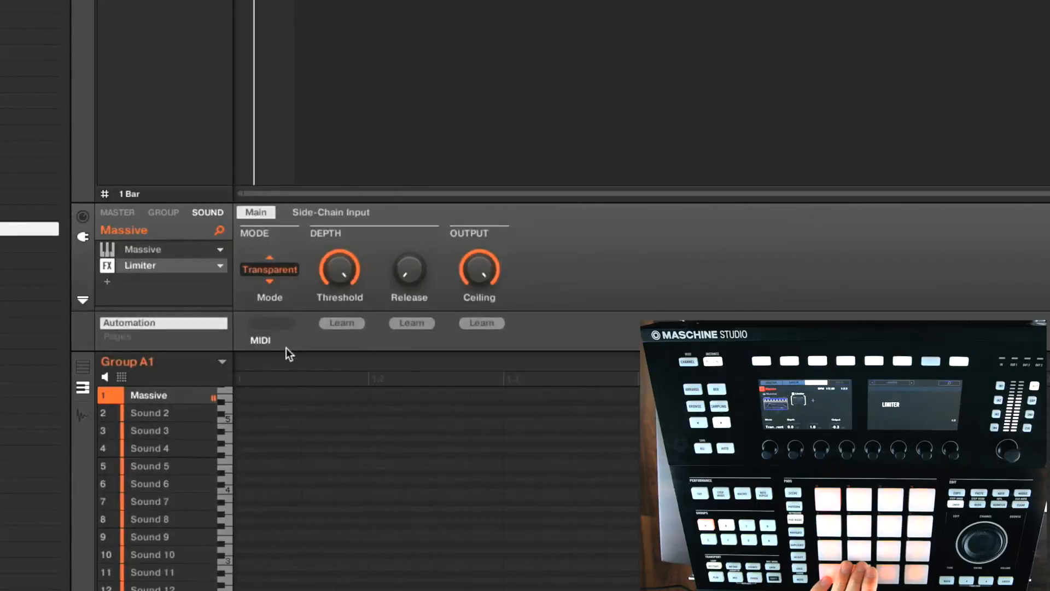
Keep the Limiter in Transparent mode, show the plug-ins in the mixer view and lower the Limiter's threshold to about -21 dB.
left_click(283, 268)
left_click(307, 259)
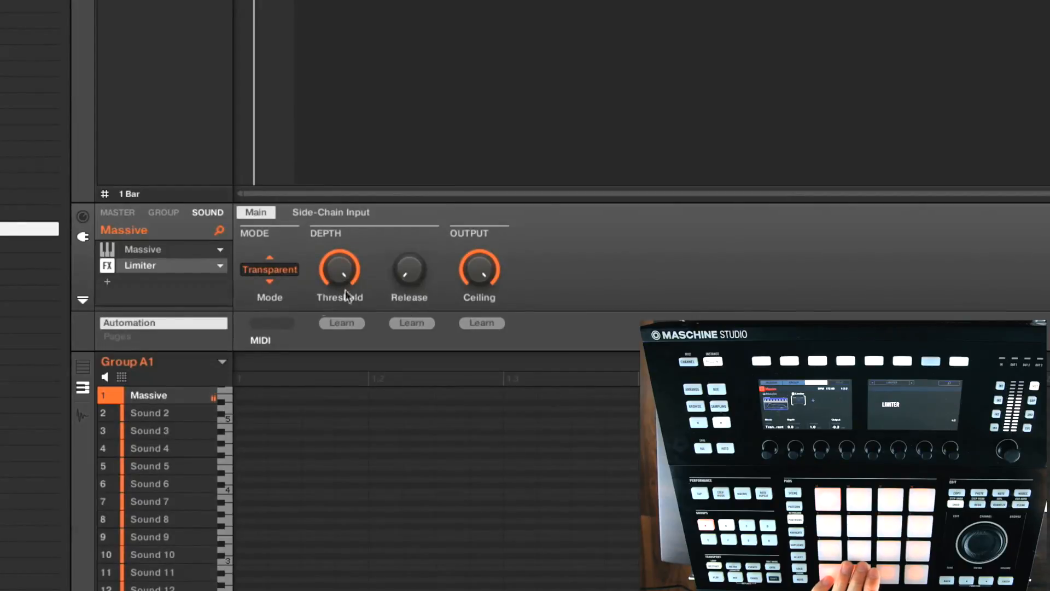
mouse_move(327, 270)
left_mouse_down()
mouse_move(327, 306)
mouse_move(327, 284)
left_mouse_up()
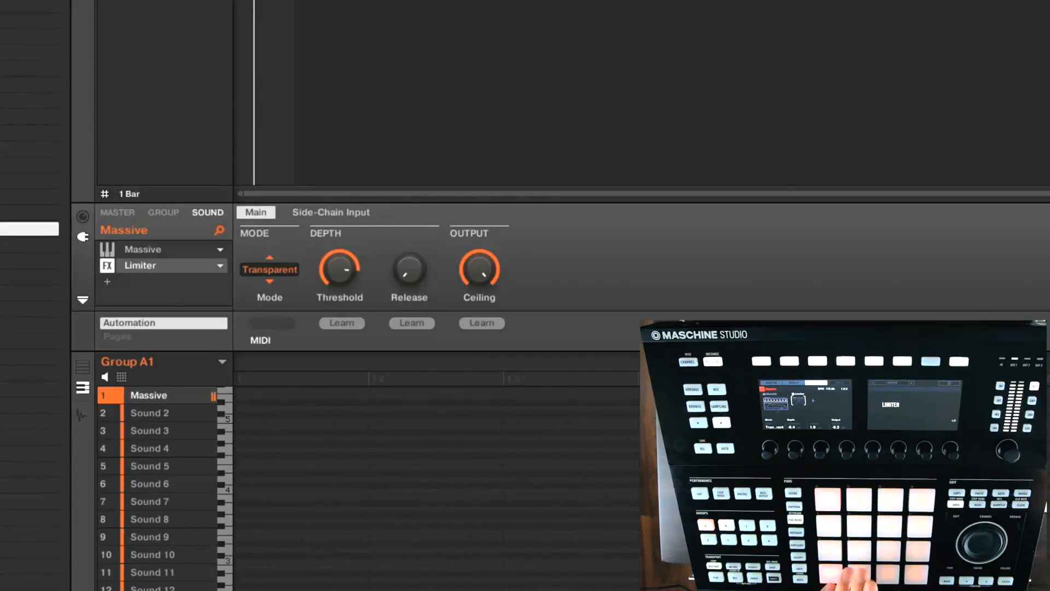
key("Tab")
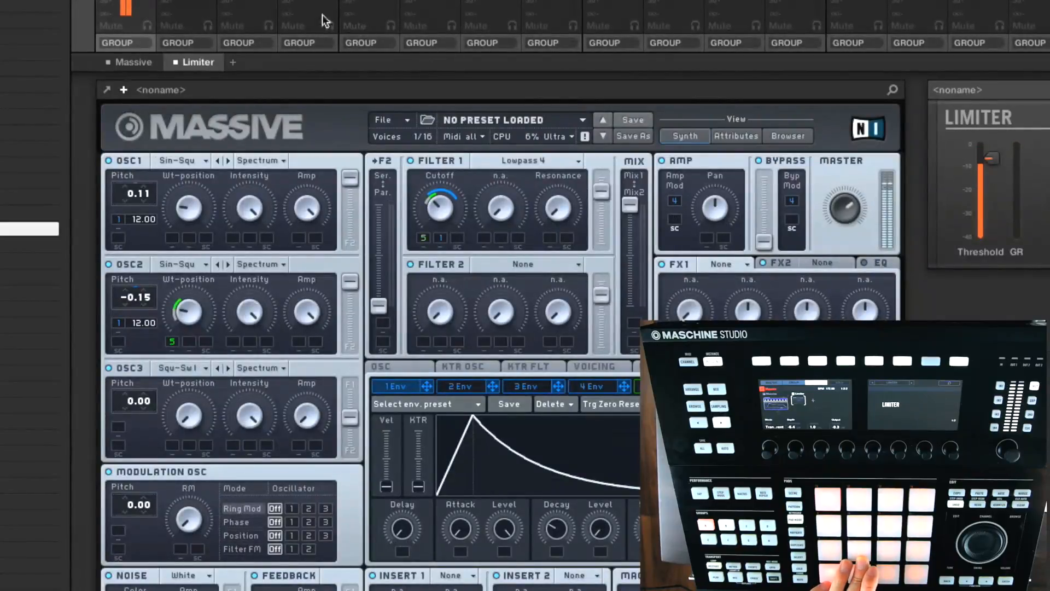
left_click_drag(996, 162, 999, 194)
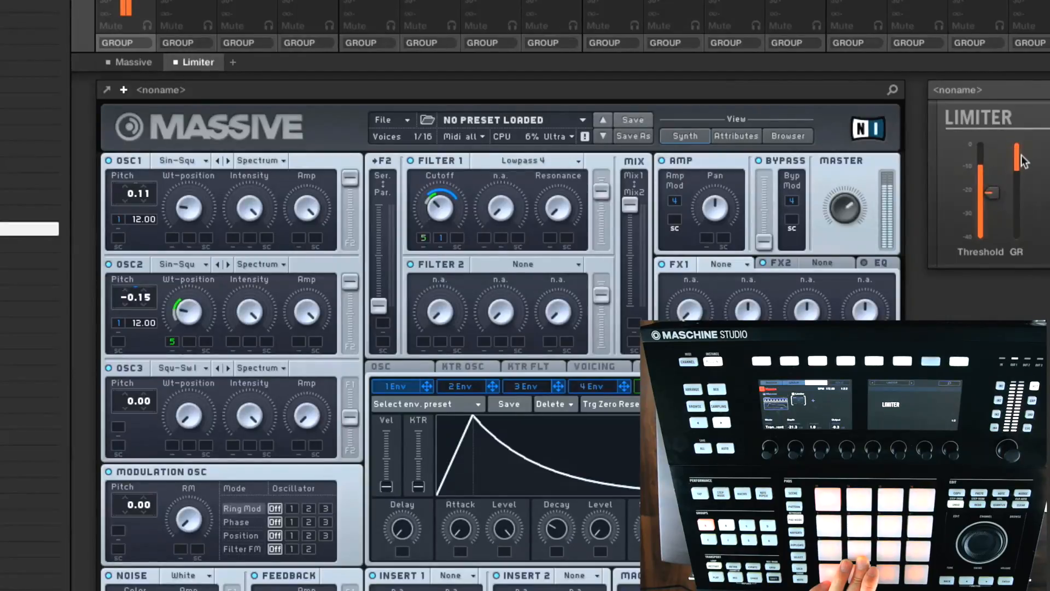